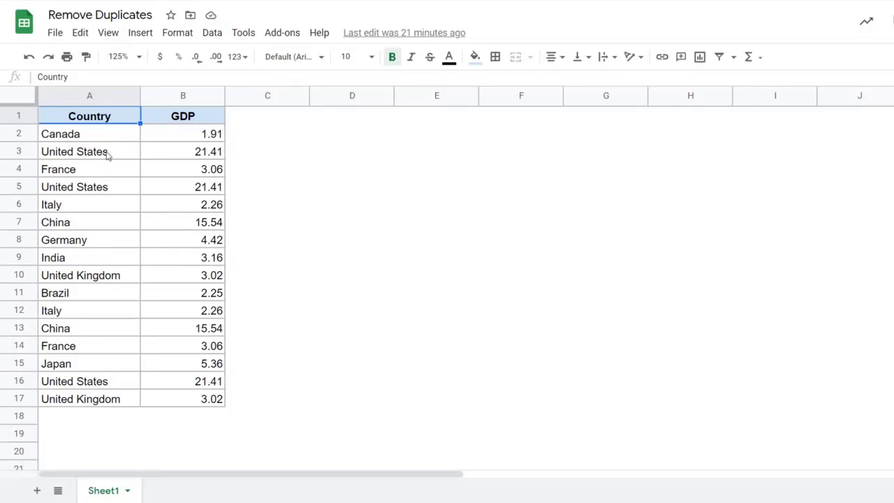
Compare the repeated United States and France rows in the Country and GDP table.
left_click_drag(106, 151, 175, 154)
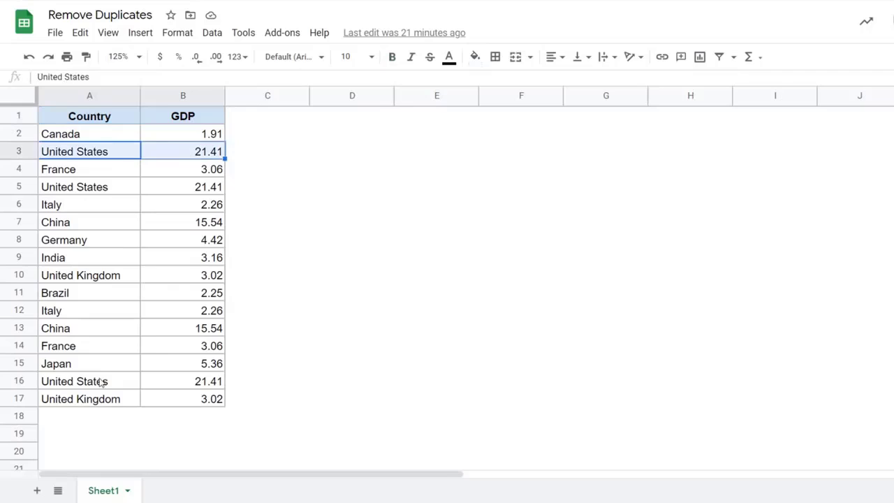
left_click_drag(116, 382, 174, 382)
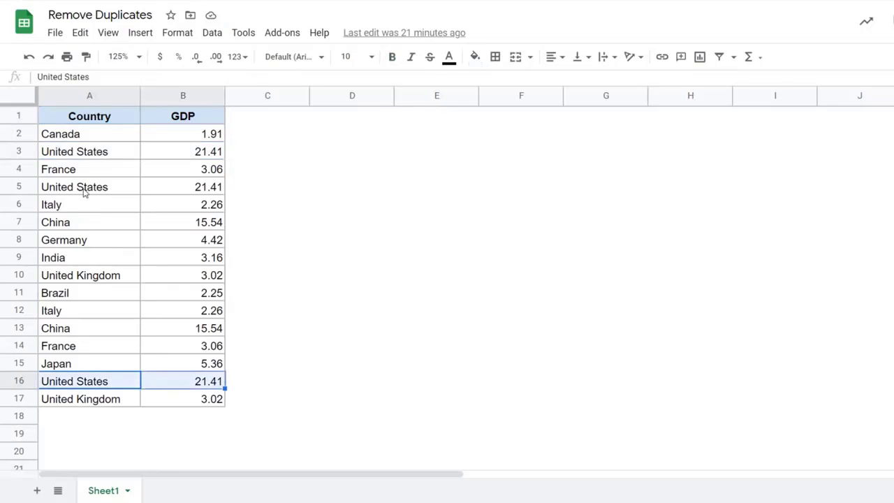
left_click_drag(84, 186, 157, 170)
left_click(97, 169)
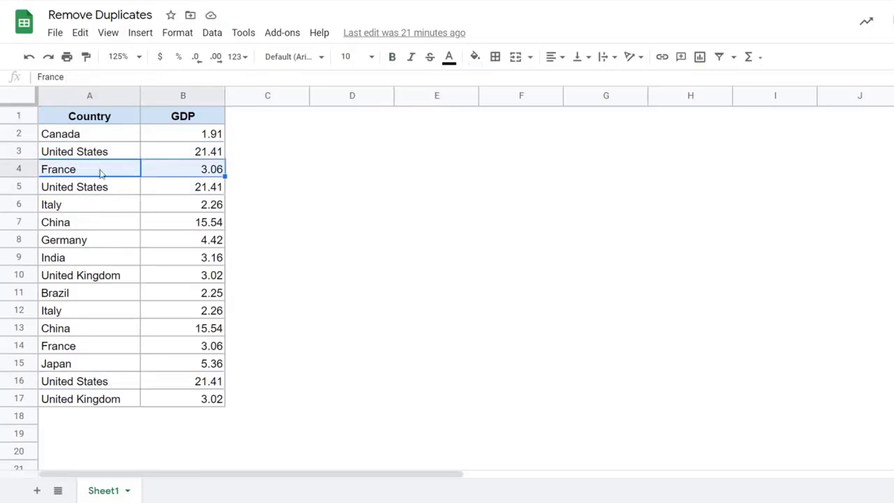
left_click_drag(88, 348, 174, 351)
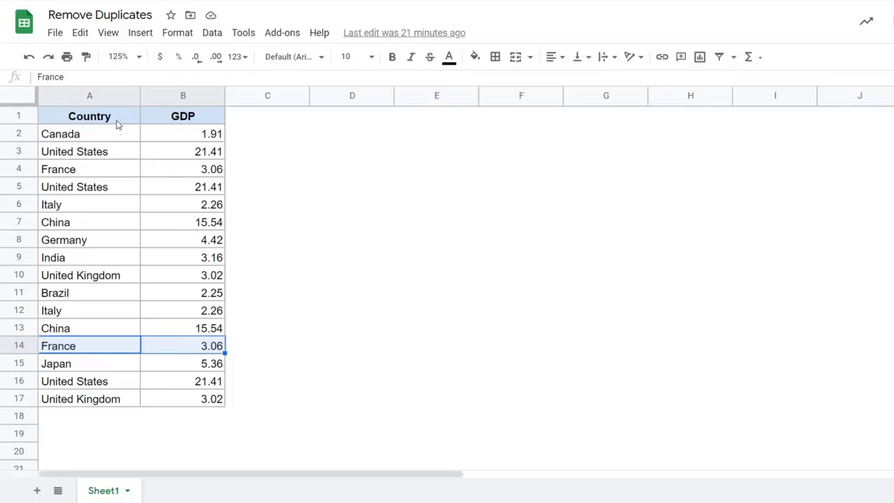
Remove duplicate rows from A1:B17, treating the data as having a header row and analyzing both columns, and undo the removal.
left_click_drag(118, 119, 179, 404)
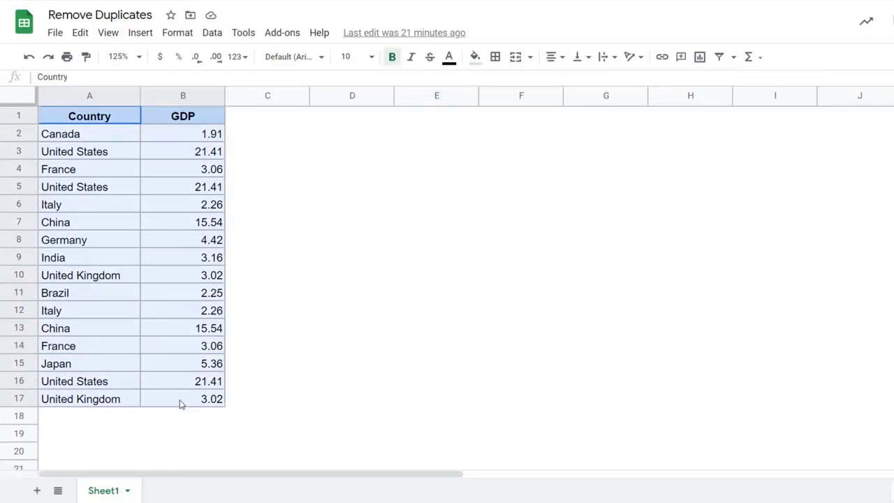
left_click(212, 33)
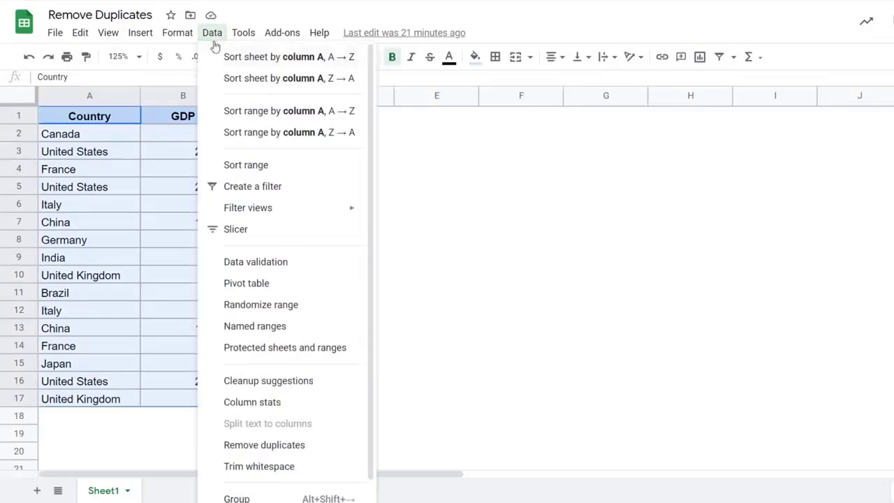
left_click(285, 448)
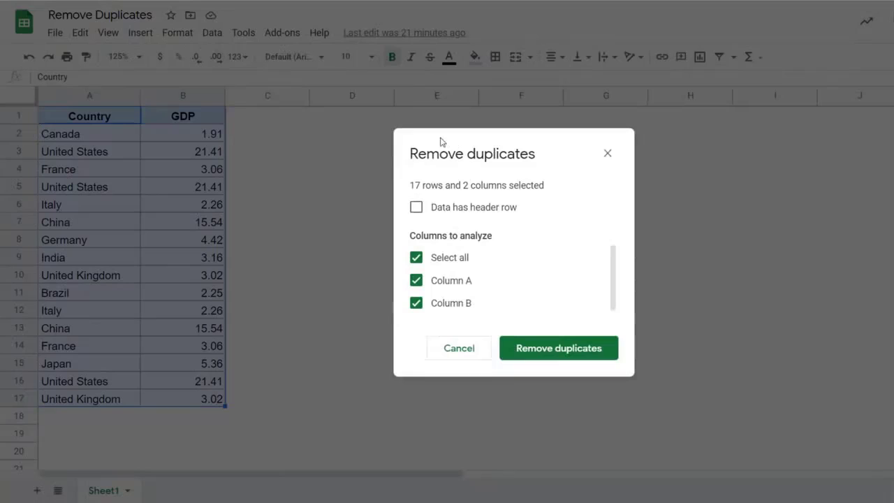
left_click_drag(443, 143, 300, 135)
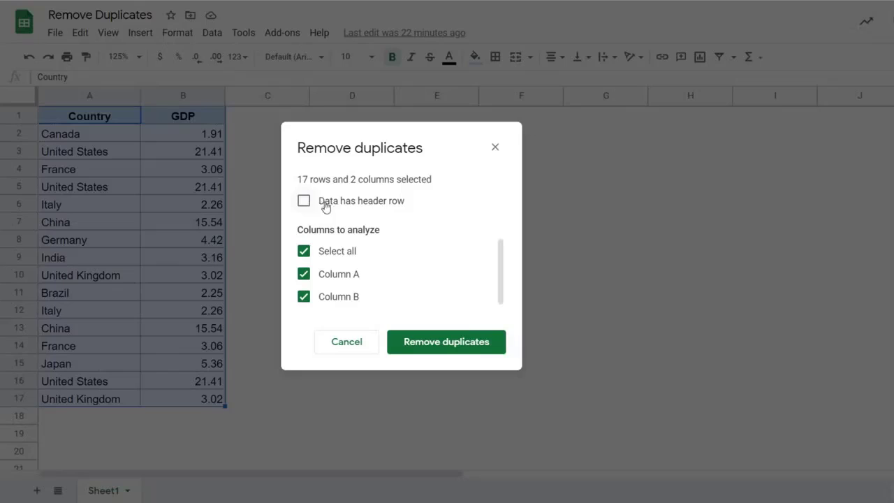
left_click(303, 201)
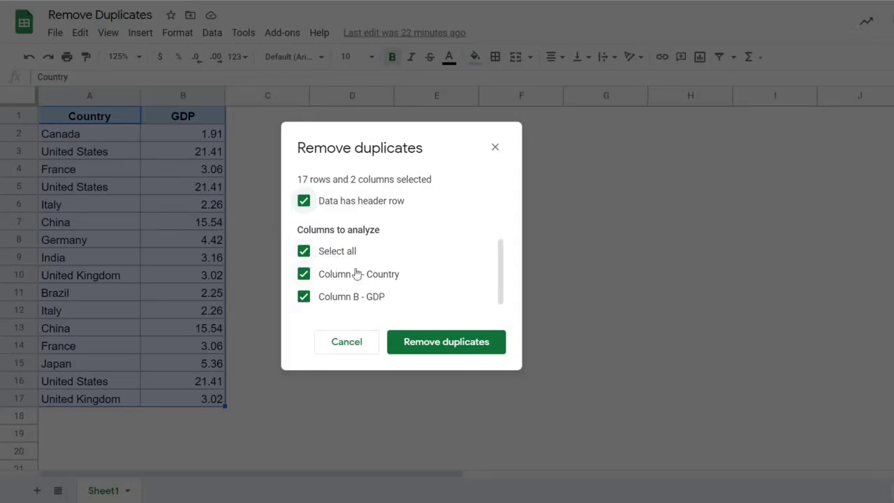
left_click(429, 342)
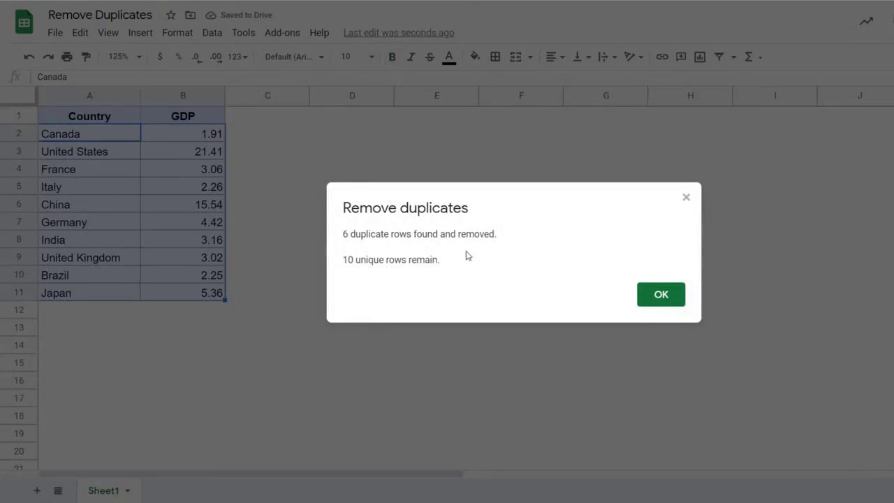
left_click(661, 296)
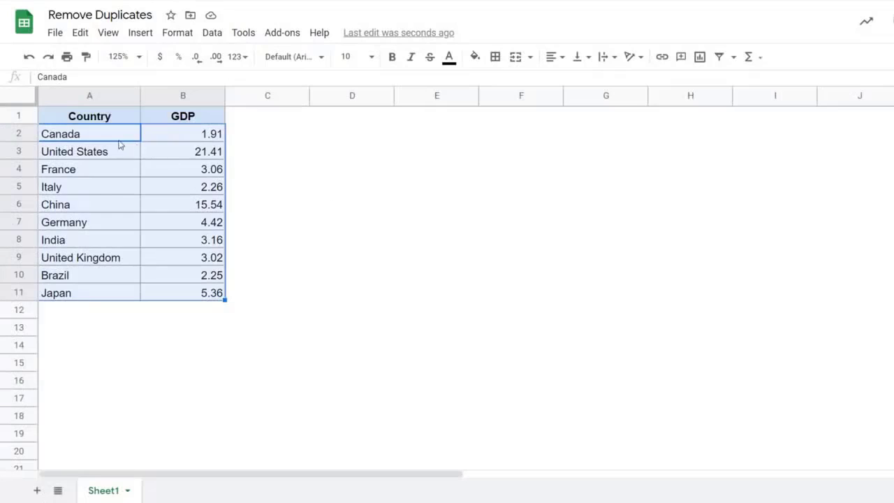
left_click_drag(98, 139, 92, 293)
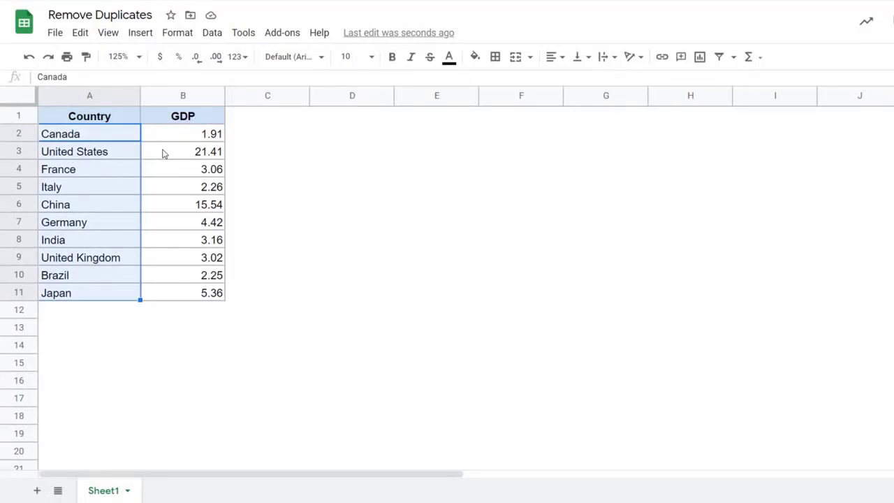
key("ctrl+z")
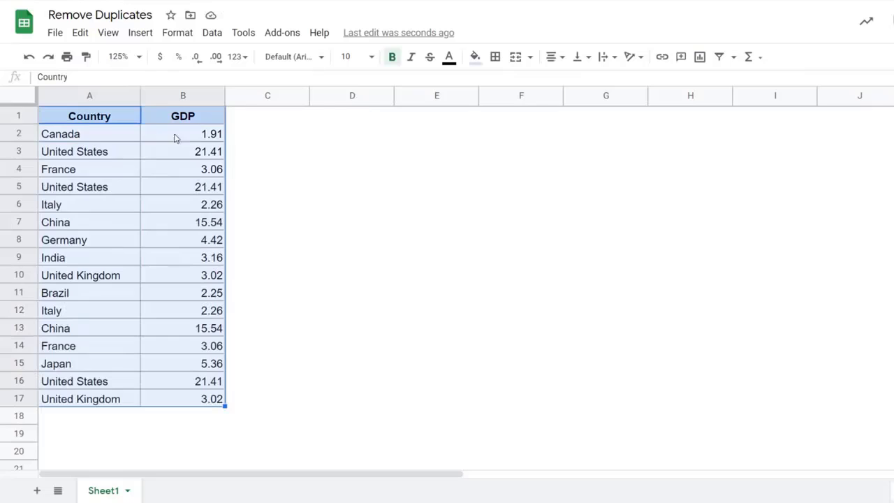
Set the GDP of the United States entry in cell B5 to 21.42.
left_click(122, 140)
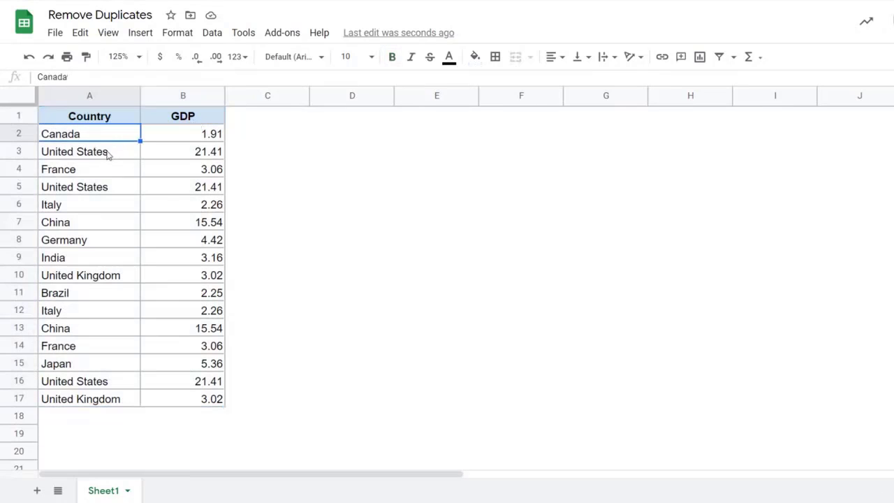
left_click_drag(134, 152, 204, 156)
left_click(205, 157)
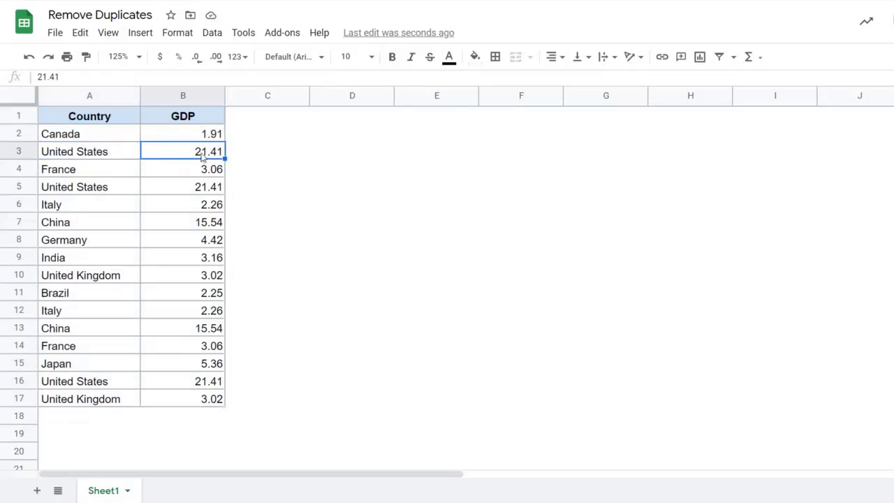
left_click(112, 153)
left_click_drag(145, 153, 166, 157)
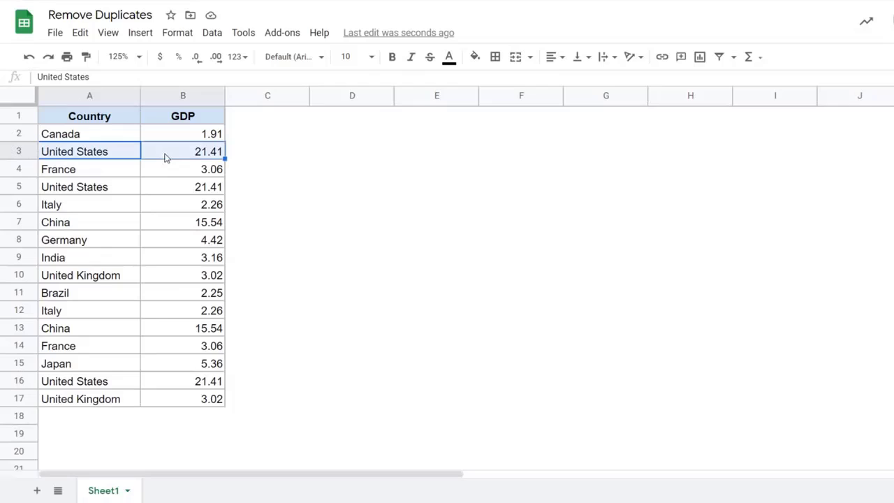
mouse_move(165, 158)
left_mouse_down()
mouse_move(114, 149)
mouse_move(172, 160)
left_mouse_up()
left_click_drag(121, 190, 189, 190)
double_click(219, 190)
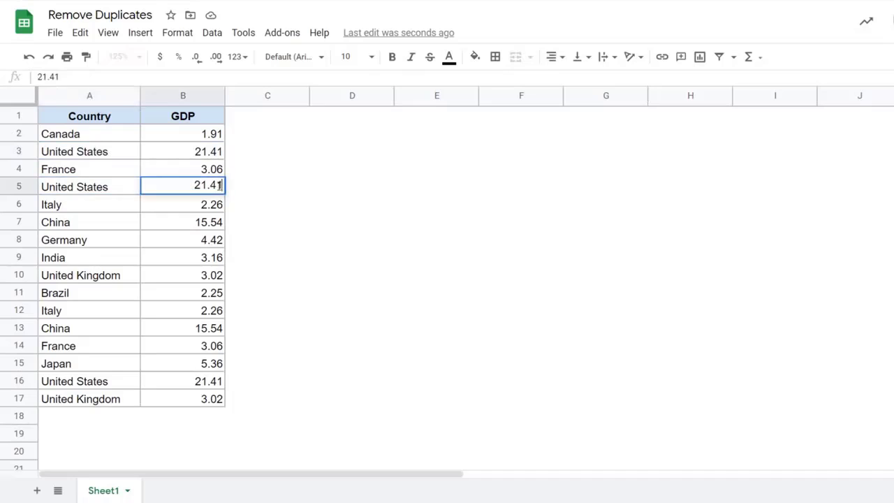
key("BackSpace")
type("2")
left_click(250, 207)
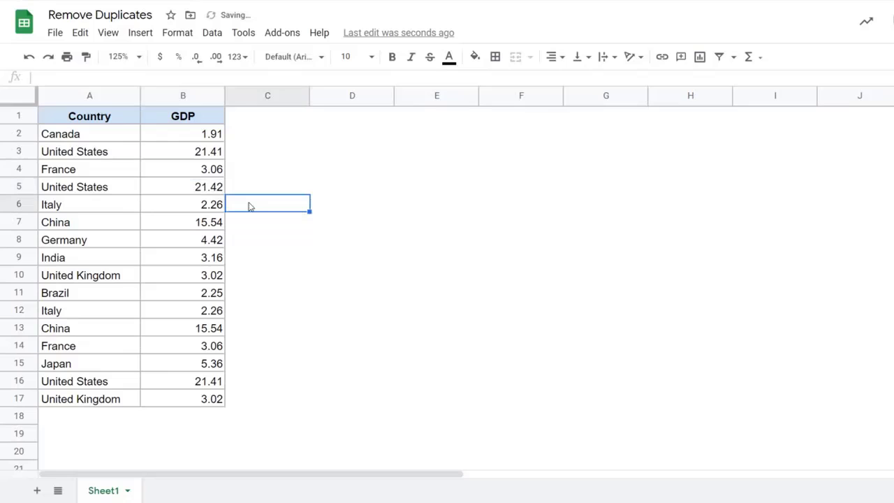
Remove duplicate rows from A1:B17 again, with the header row option on and both Country and GDP analyzed.
left_click_drag(110, 124, 177, 397)
left_click(212, 32)
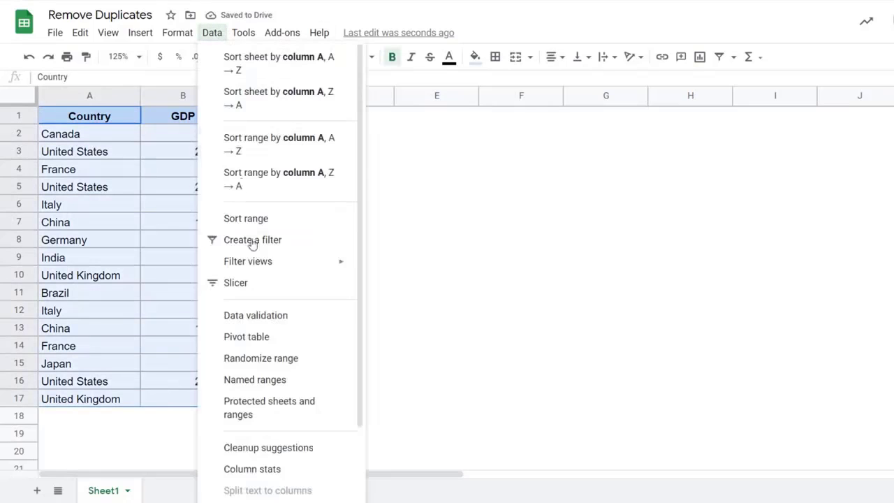
left_click(280, 445)
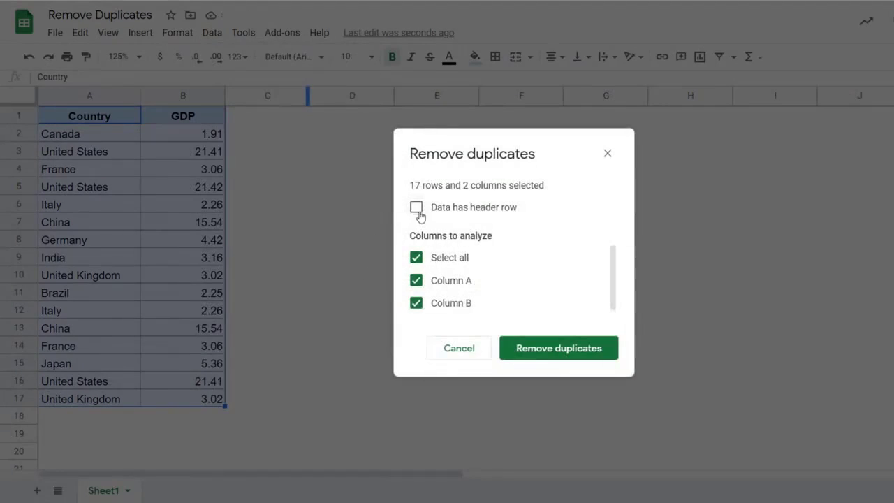
left_click(417, 207)
left_click(555, 357)
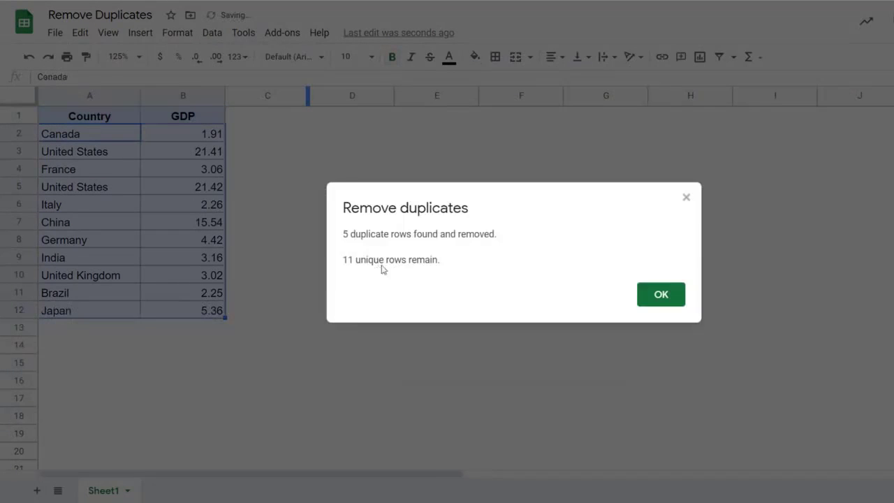
left_click(686, 198)
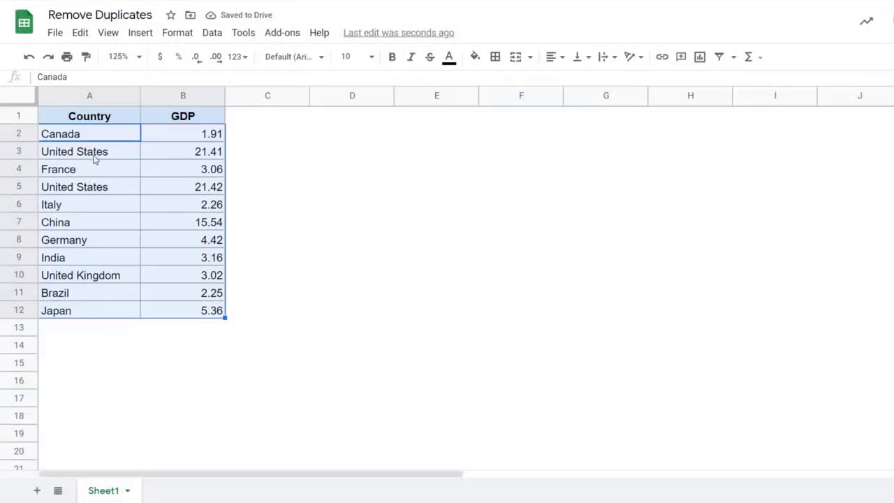
Compare the United States entries in rows 3 and 5, and undo the duplicate removal.
left_click_drag(96, 152, 175, 156)
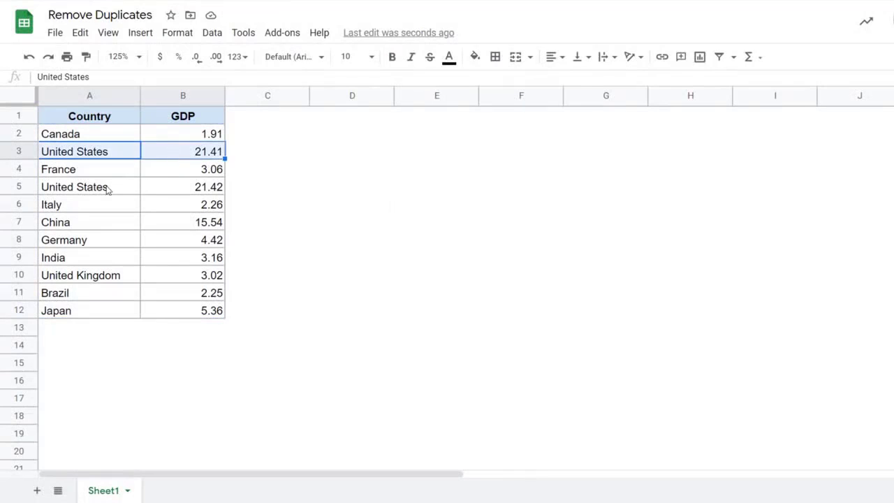
left_click_drag(108, 187, 187, 190)
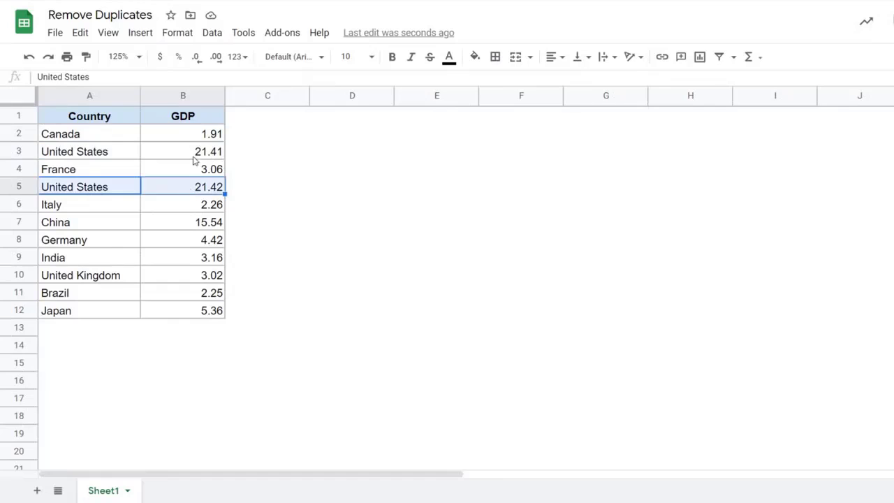
left_click(131, 153)
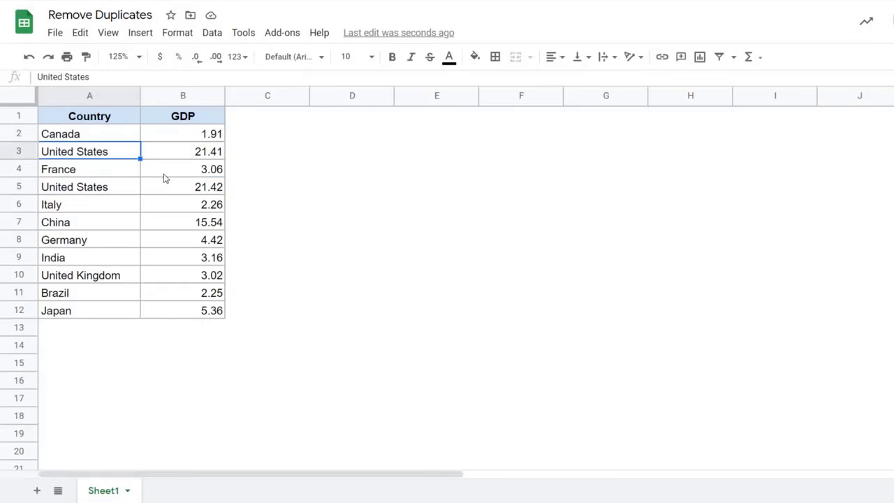
key("ctrl+z")
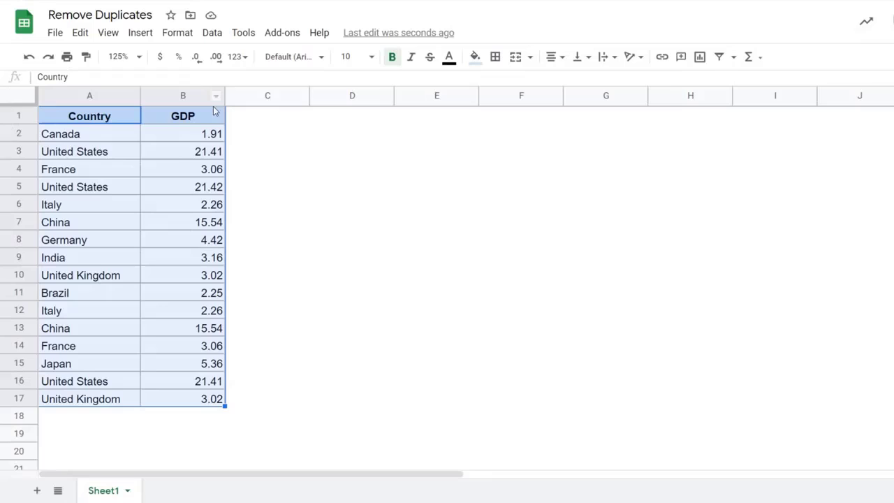
Remove duplicates from A1:B17 by analyzing only Column A - Country, with the header row option on, and undo the removal.
left_click(213, 34)
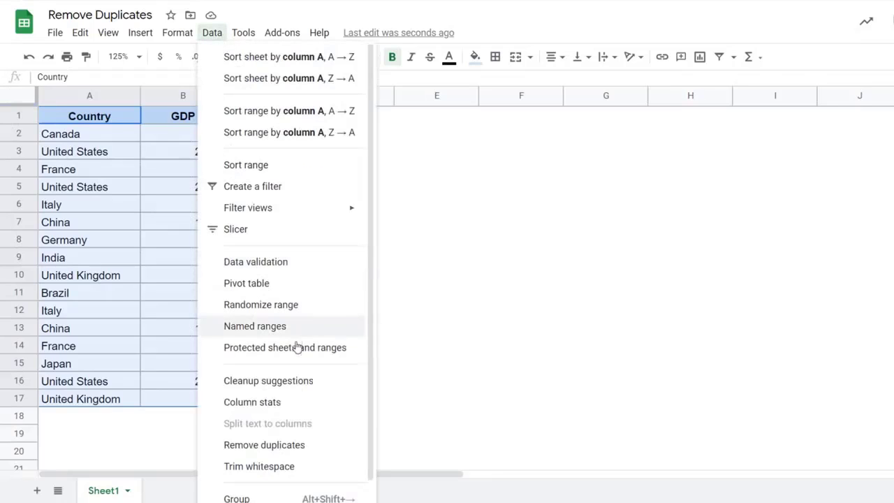
left_click(292, 445)
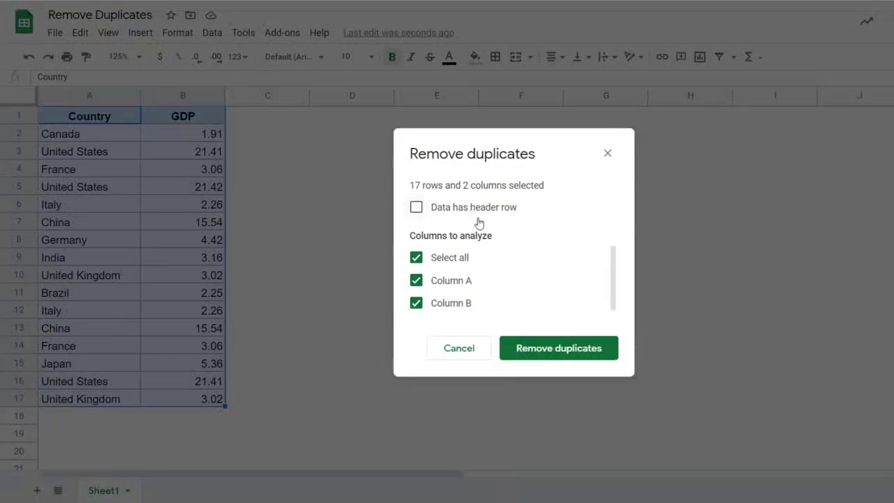
left_click(417, 208)
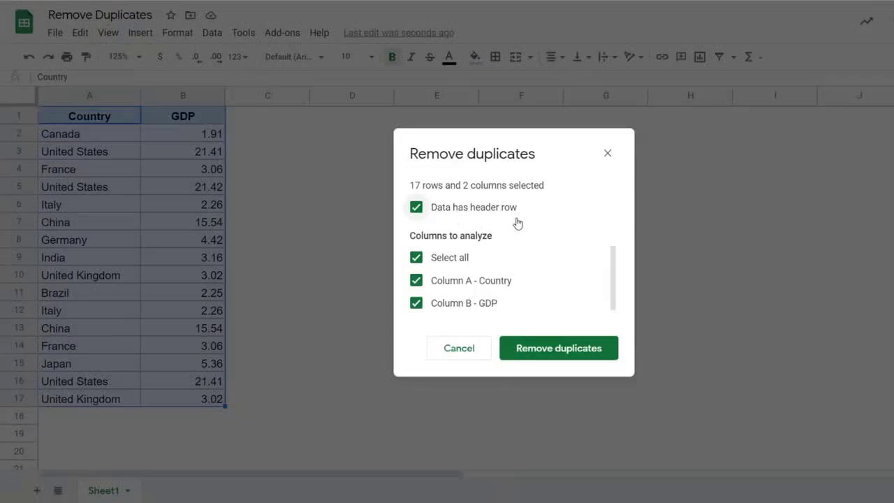
left_click(417, 258)
left_click(417, 281)
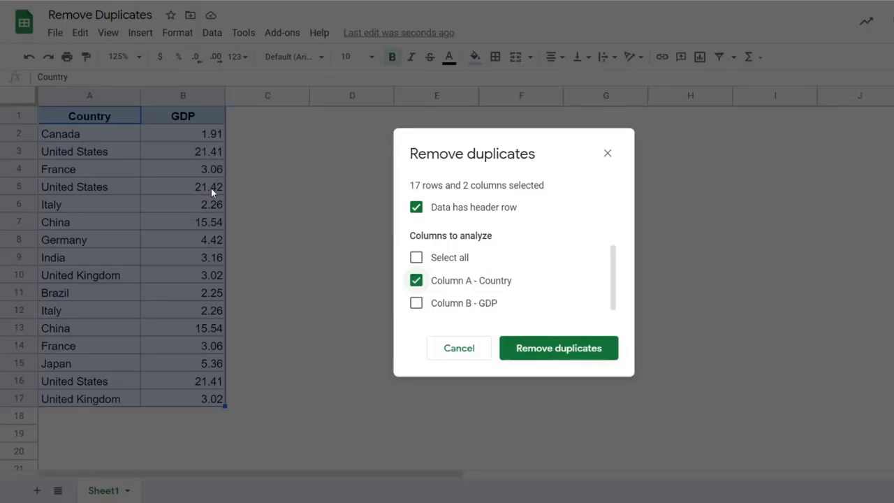
left_click(539, 356)
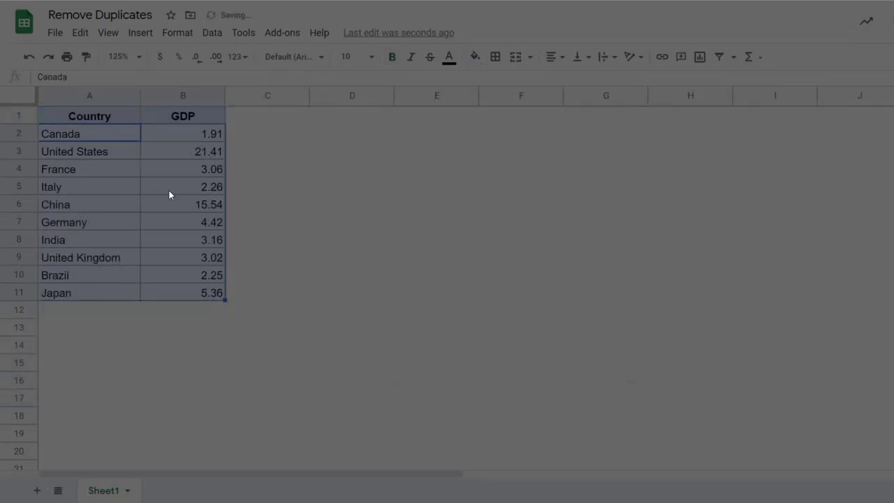
left_click(640, 299)
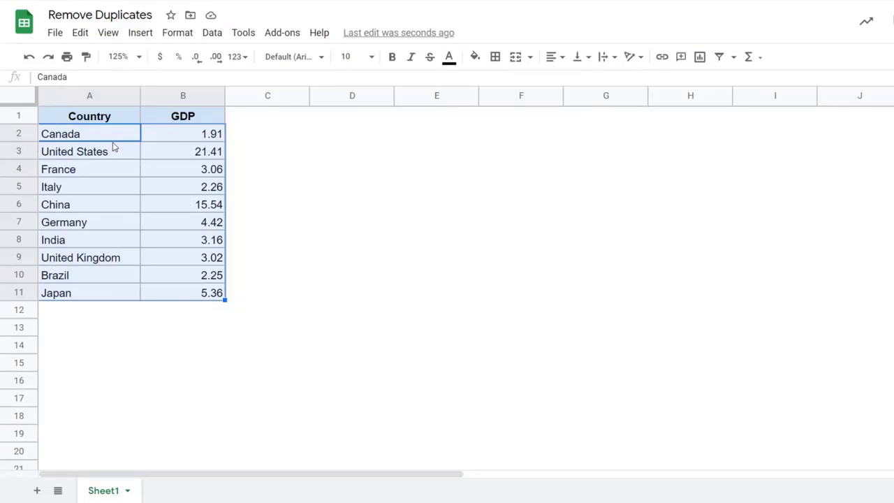
key("ctrl+z")
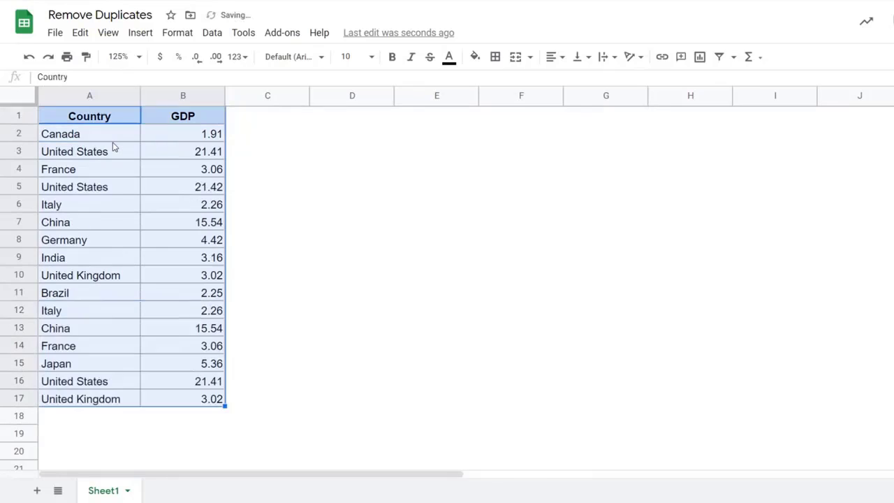
Enter a UNIQUE formula in cell D2 that extracts the unique rows from range A2:B17.
left_click(331, 137)
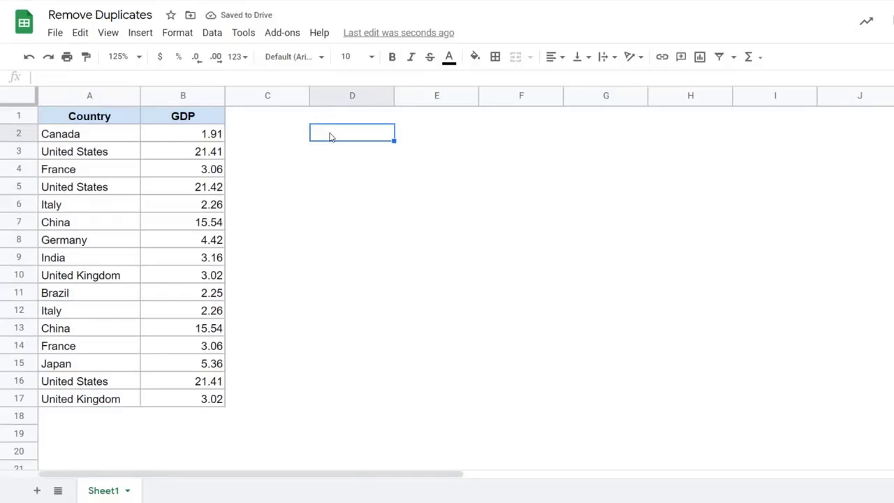
type("=uniq")
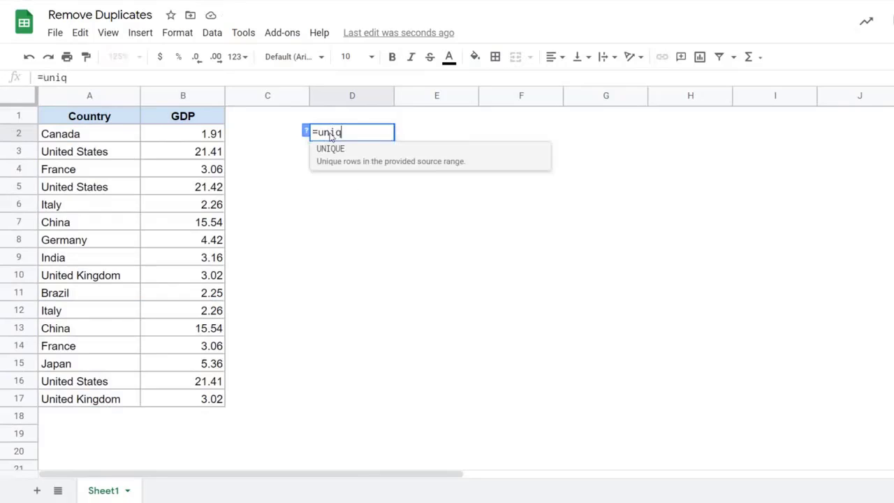
key("Tab")
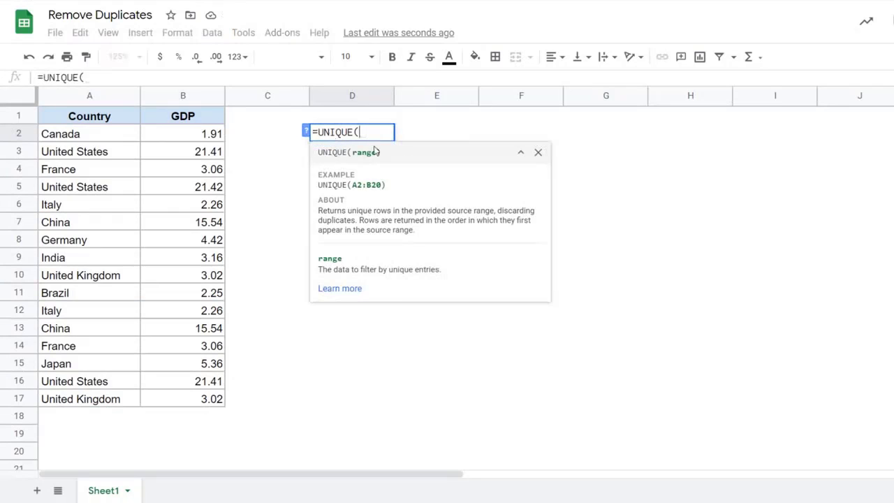
left_click_drag(98, 137, 188, 402)
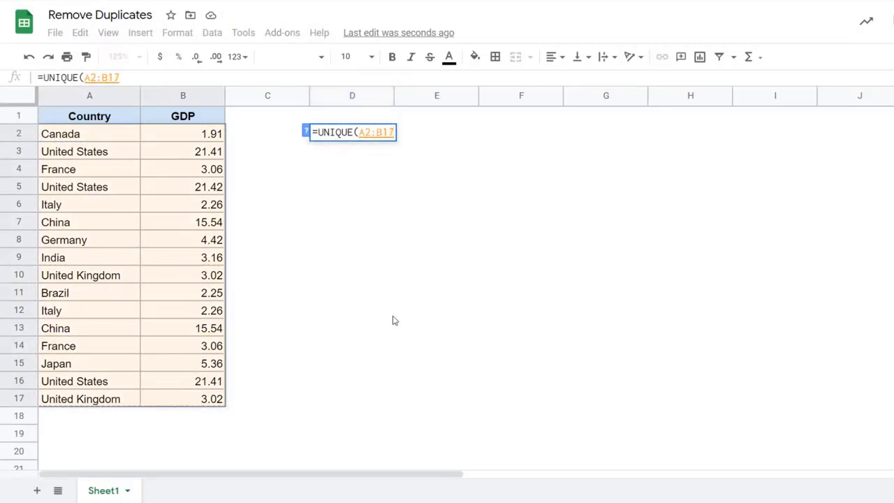
key("Return")
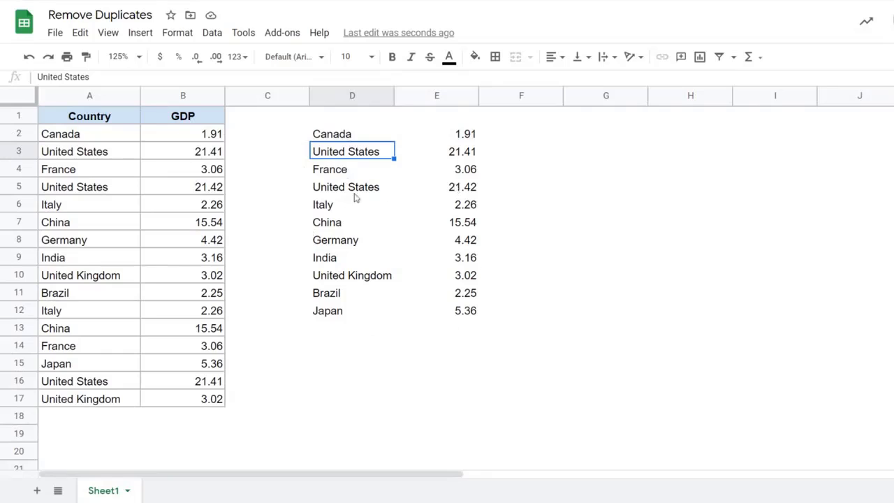
Compare the two United States rows in the UNIQUE output, and set the GDP in cell B5 to 21.41.
left_click(438, 152, "shift")
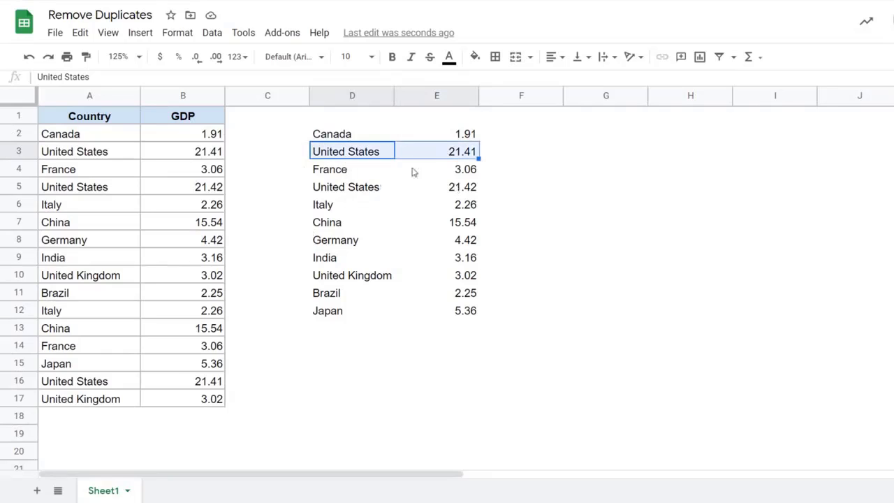
left_click(363, 189)
left_click(464, 185, "shift")
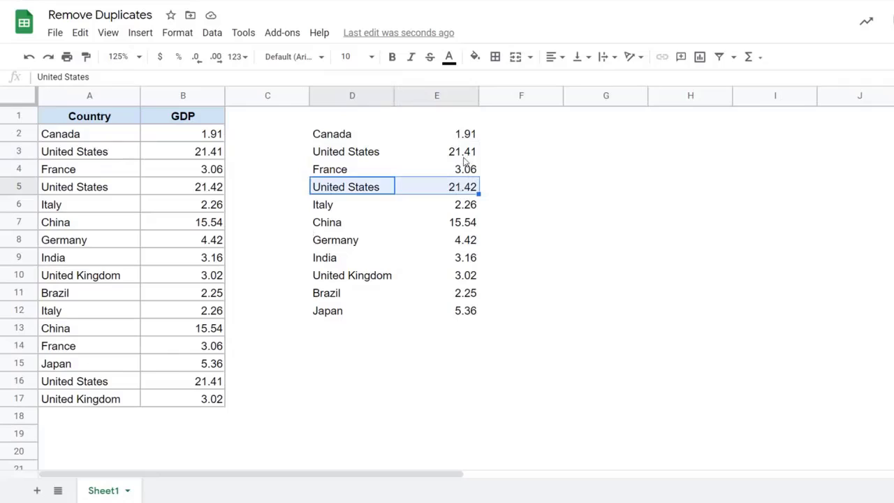
left_click(209, 185)
double_click(209, 185)
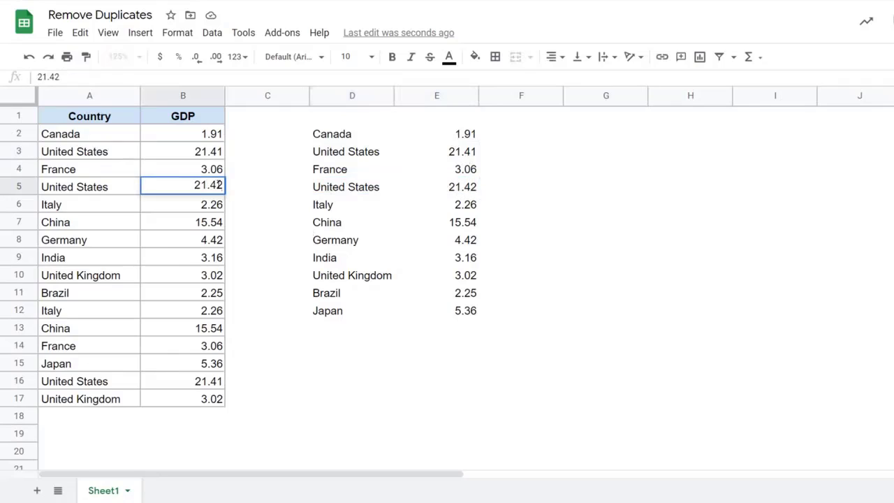
left_click_drag(217, 186, 232, 190)
type("1")
key("Return")
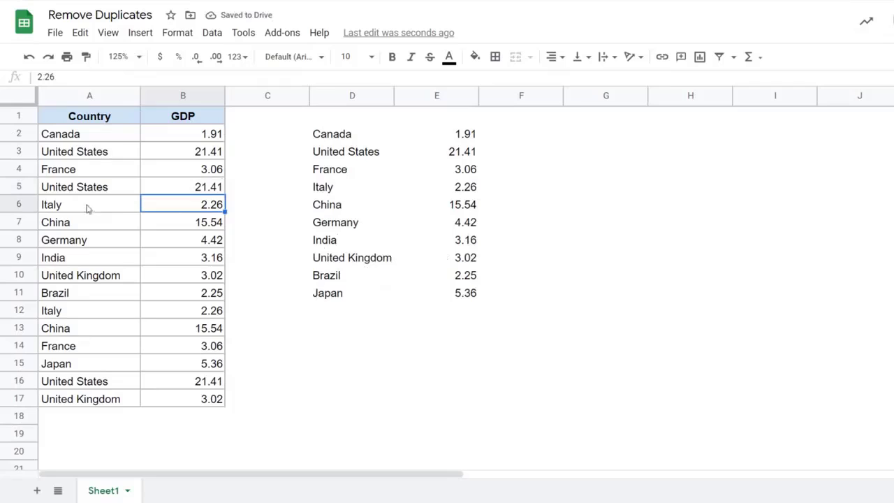
Replace the country name in cell A5 with US and select the matching row D5:E5 in the UNIQUE output.
double_click(116, 188)
left_click_drag(118, 188, 1, 193)
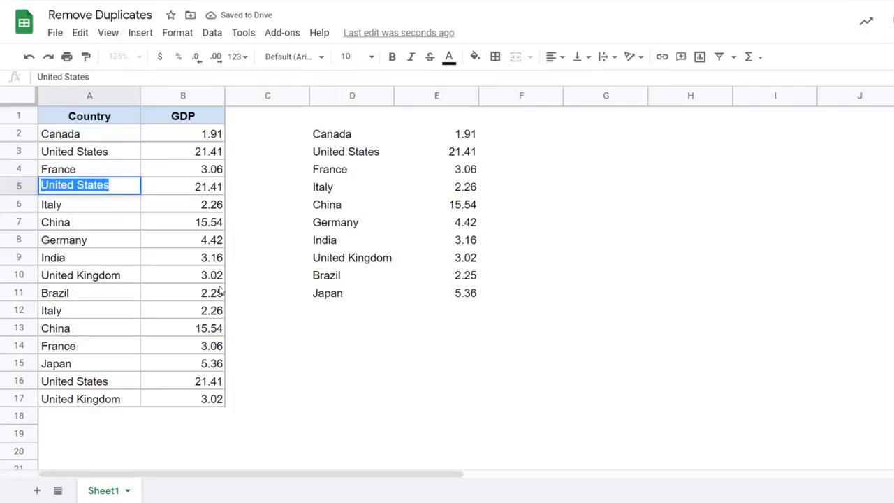
type("US")
key("Return")
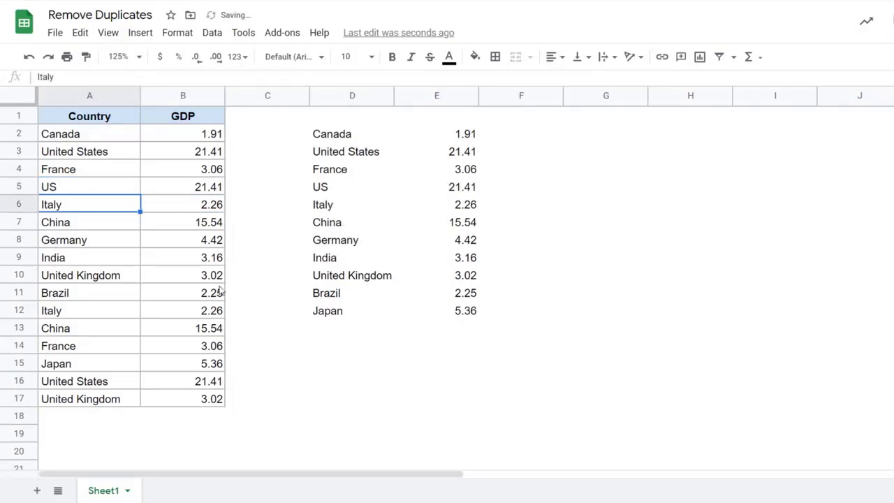
left_click_drag(340, 190, 421, 189)
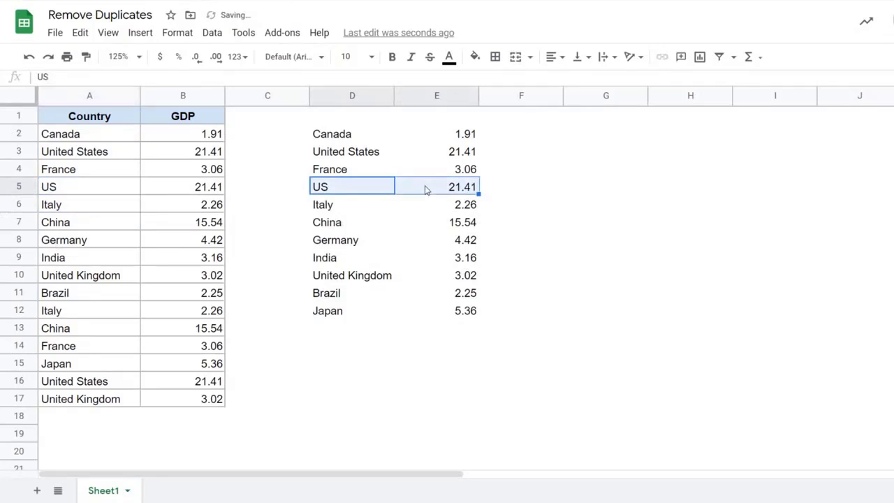